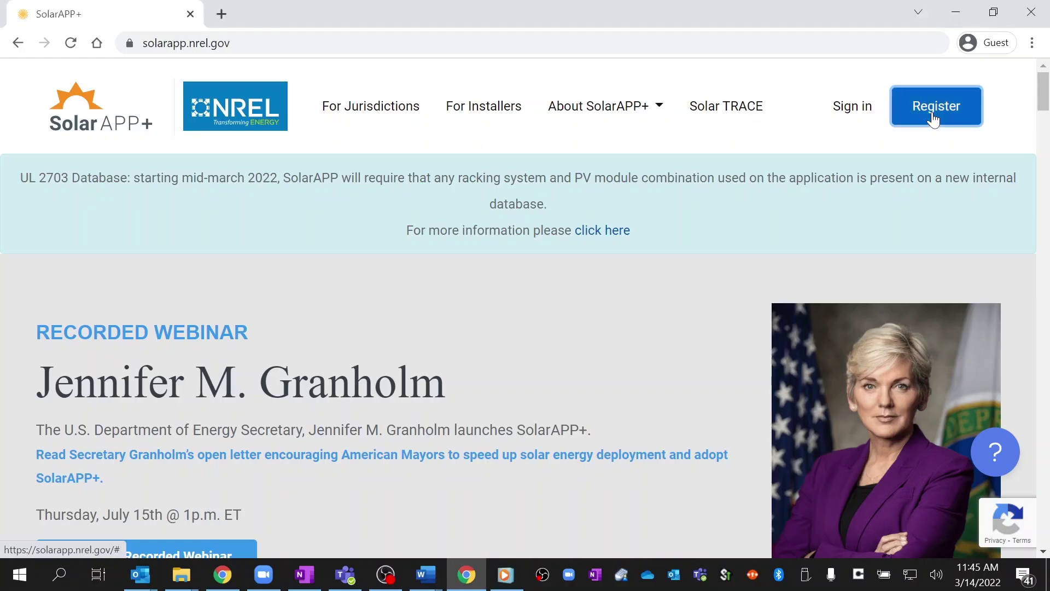
- Open account registration and pick Standalone as the jurisdiction's integration method
click(933, 116)
scroll(458, 337, down, 6)
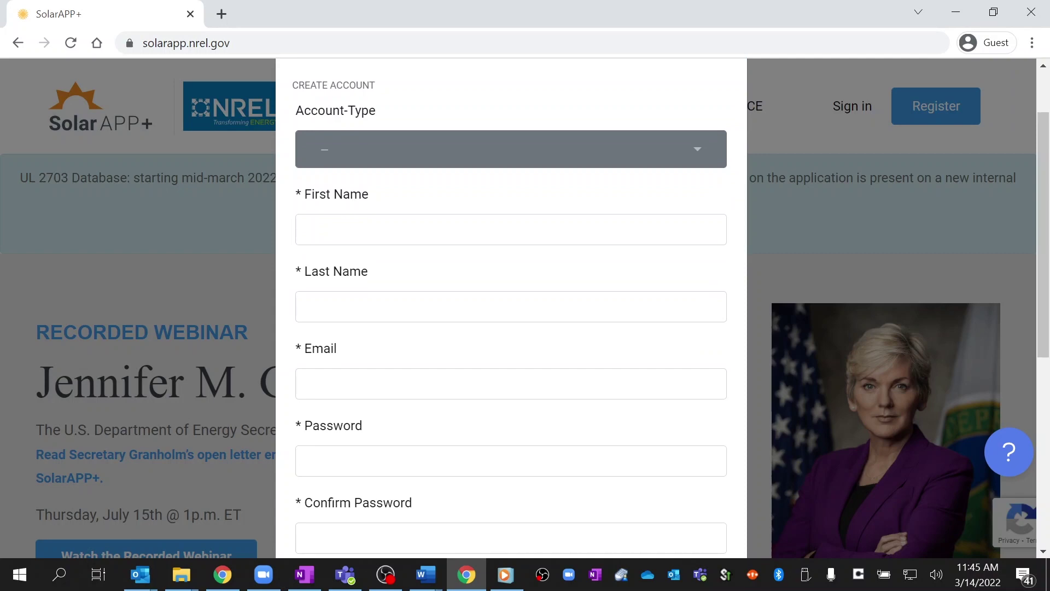
scroll(458, 336, down, 2)
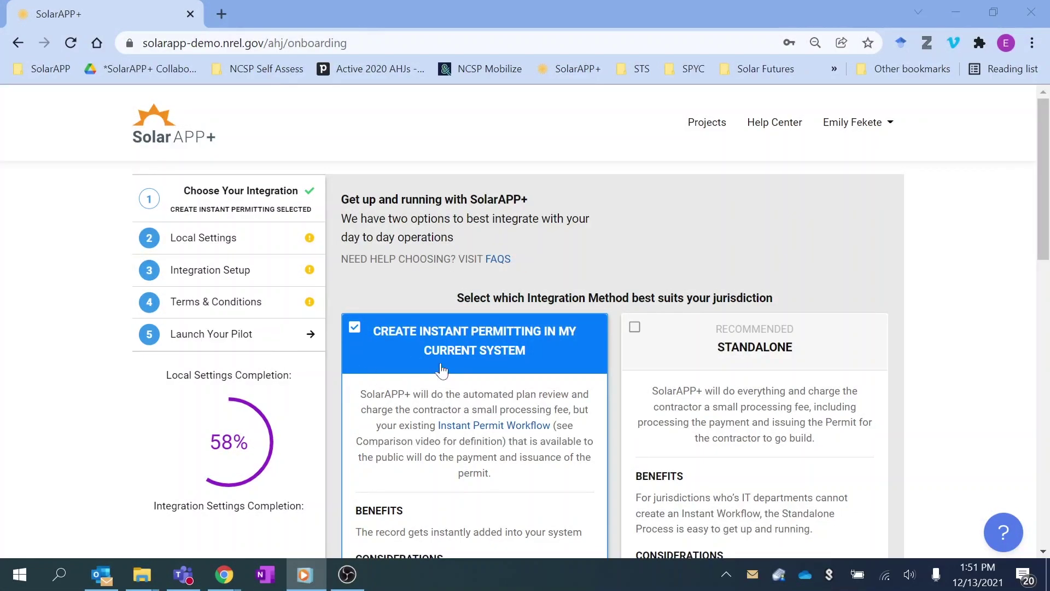
scroll(915, 301, down, 5)
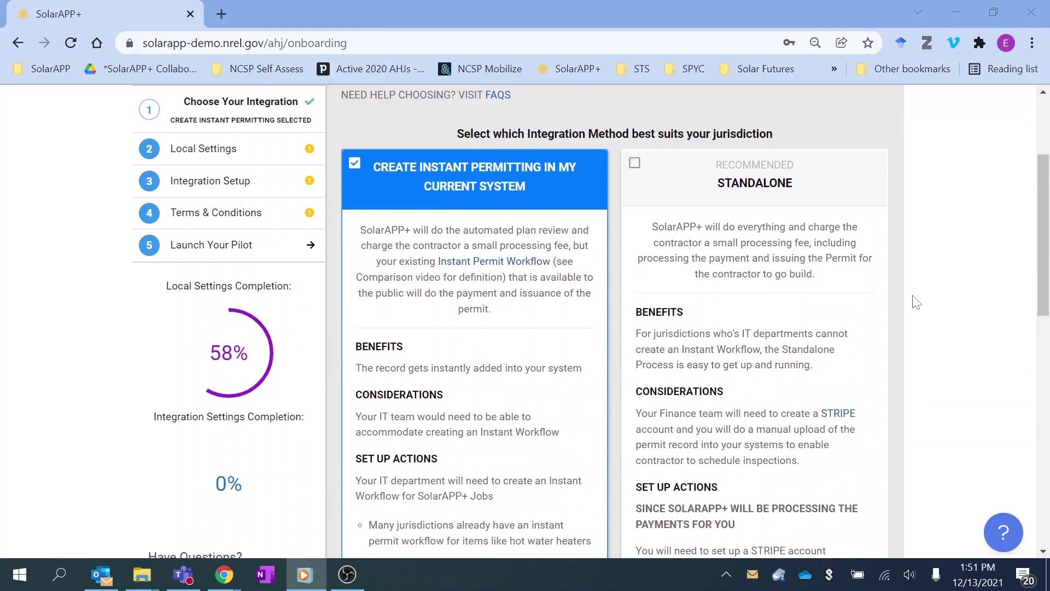
scroll(915, 300, up, 1)
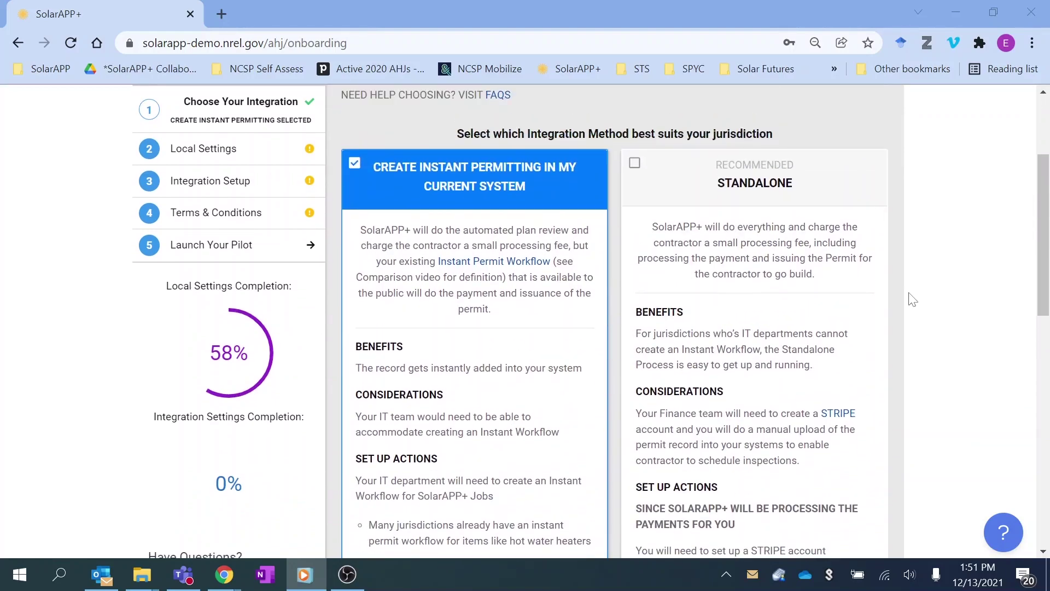
click(635, 164)
scroll(940, 265, down, 8)
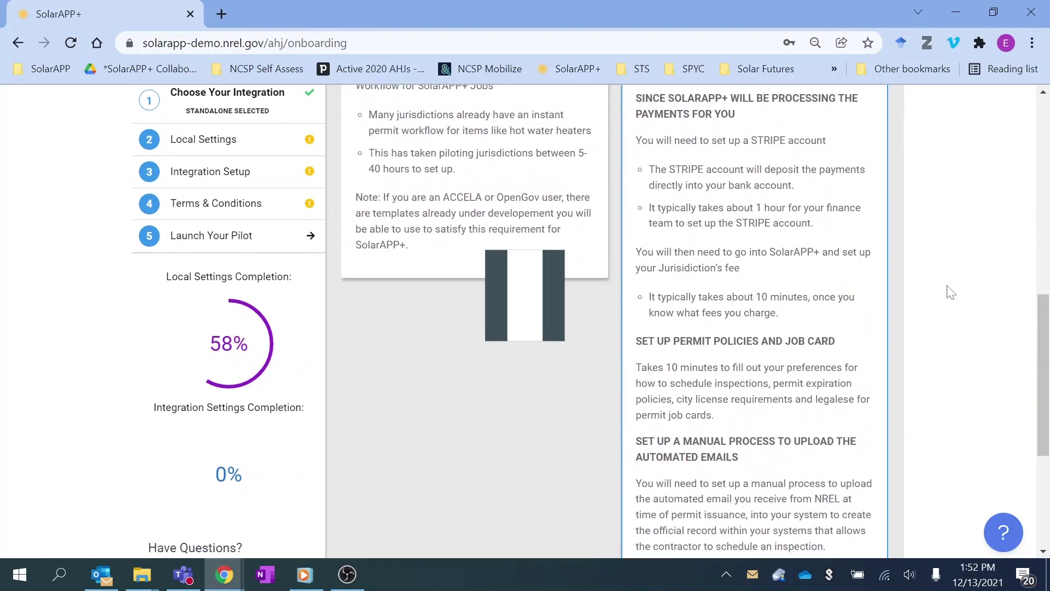
scroll(951, 292, down, 3)
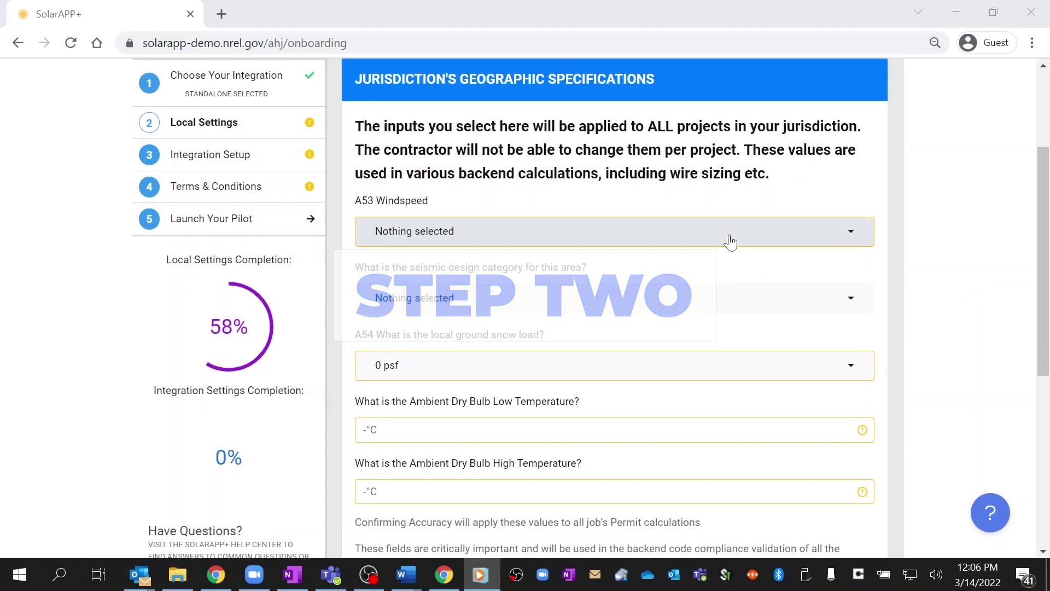
- Set A53 windspeed to 95 MPH and A54 ground snow load to 5 psf, then continue
click(697, 240)
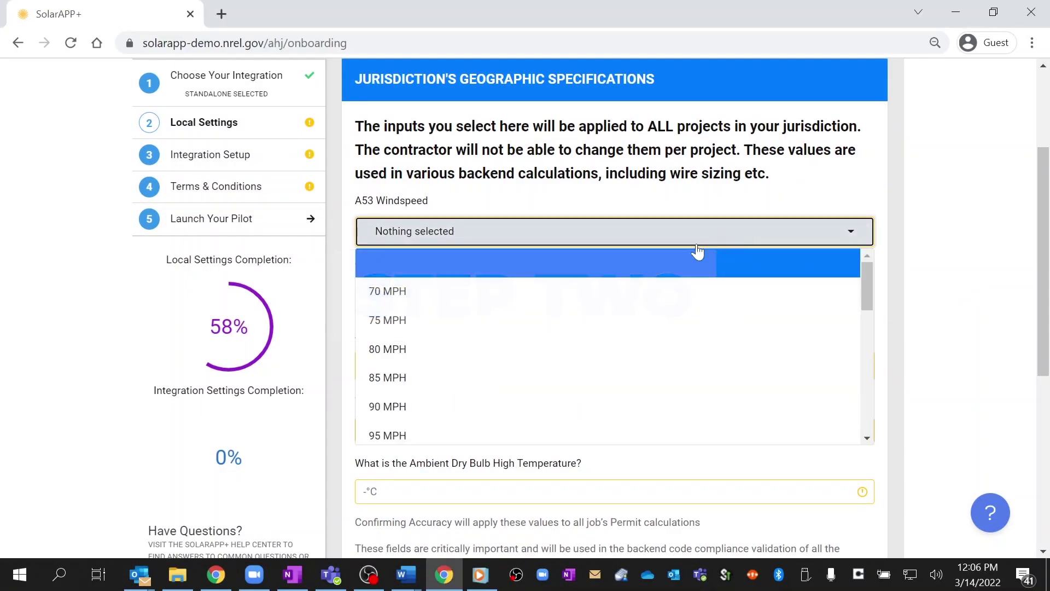
scroll(459, 399, down, 2)
click(417, 353)
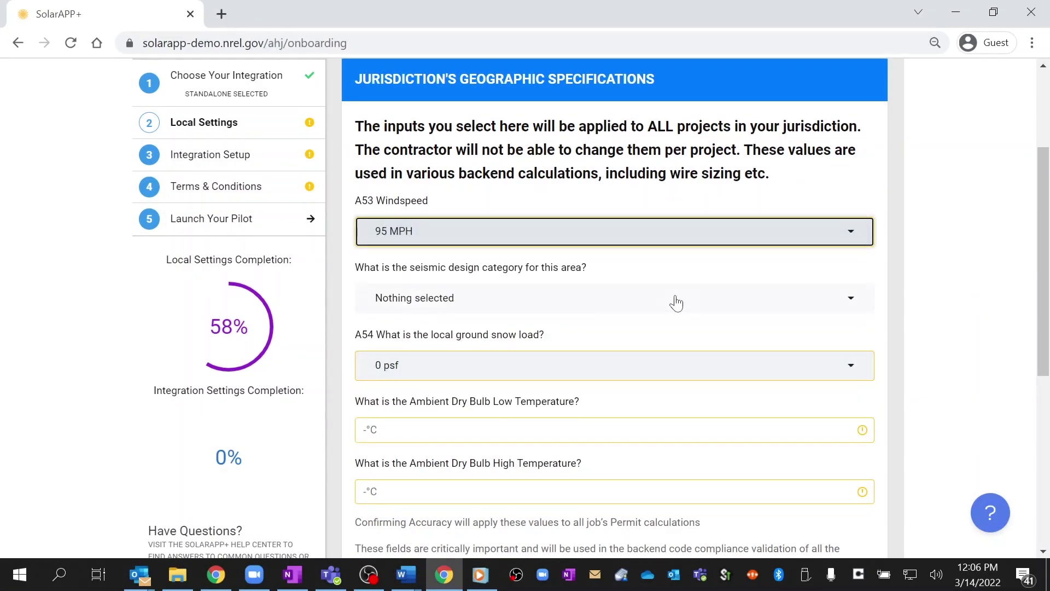
scroll(719, 319, down, 2)
click(490, 291)
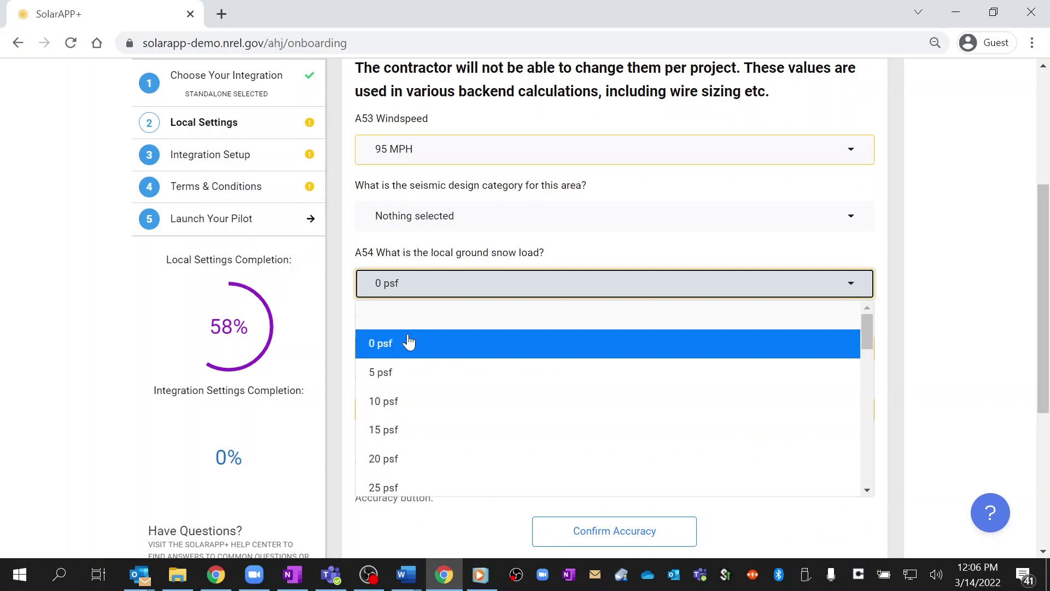
click(399, 383)
scroll(620, 425, down, 1)
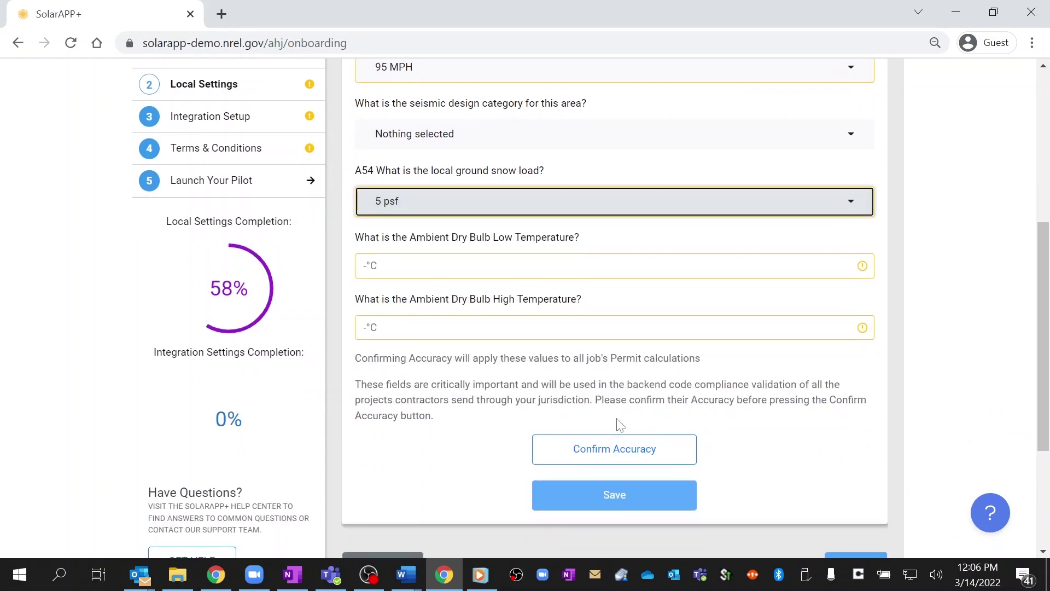
scroll(715, 327, up, 5)
click(640, 127)
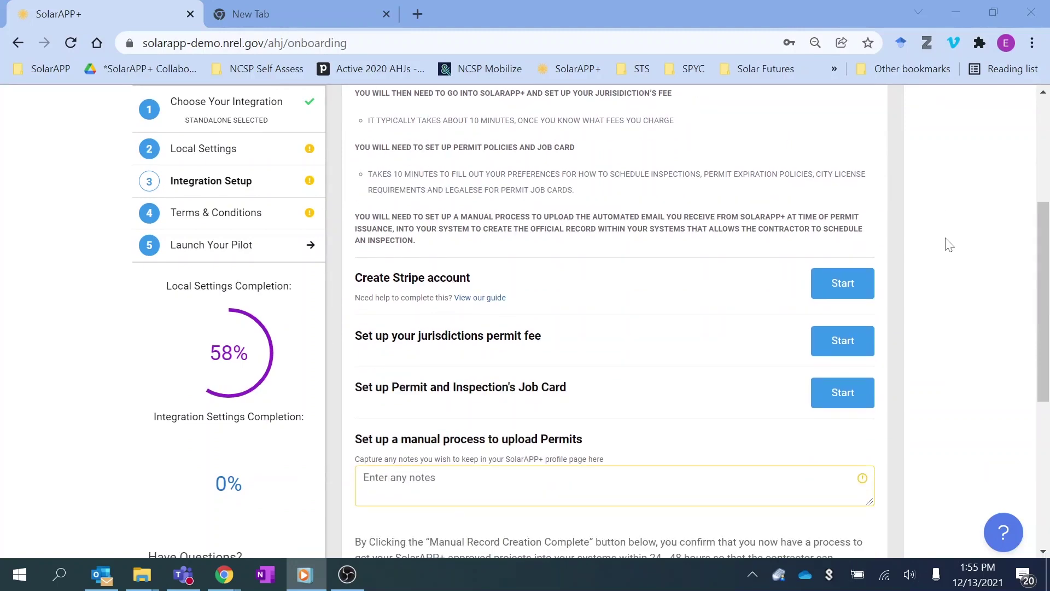
- Start the Create Stripe account task and read its API key instructions
scroll(948, 249, down, 2)
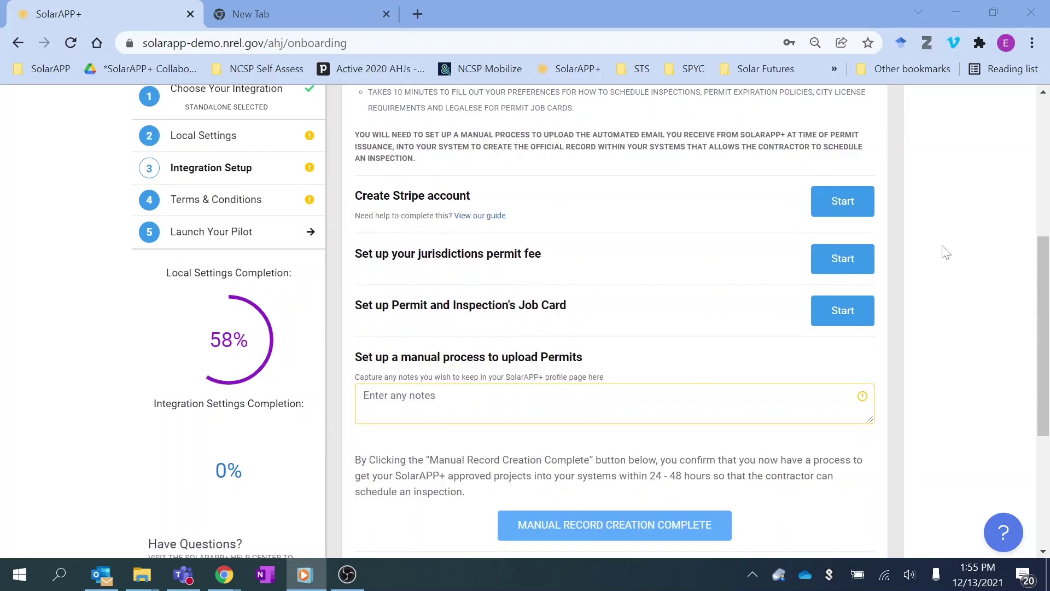
click(837, 202)
scroll(659, 248, down, 3)
scroll(689, 244, down, 2)
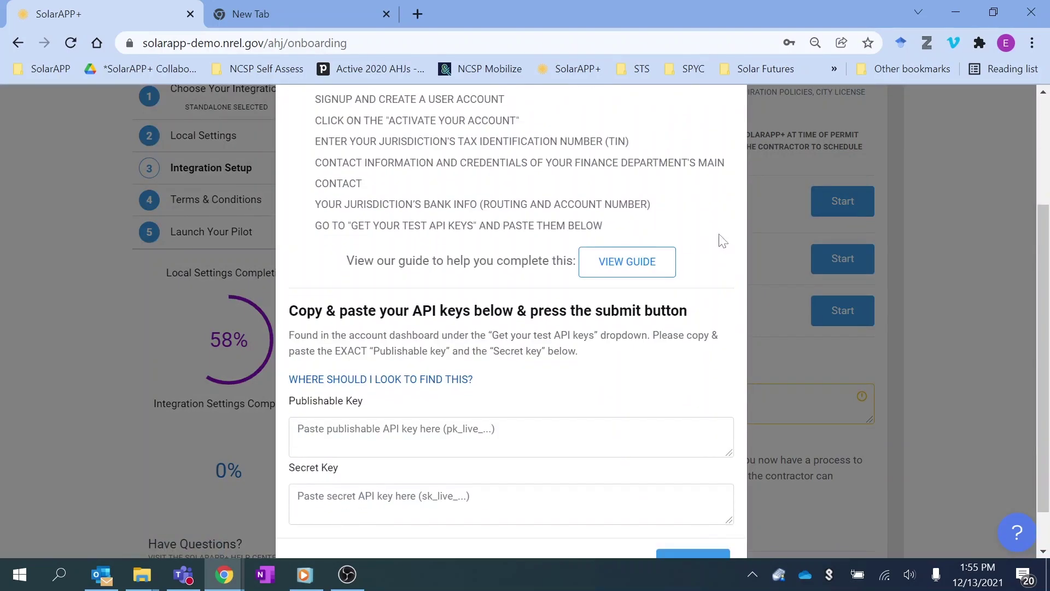
scroll(716, 224, down, 1)
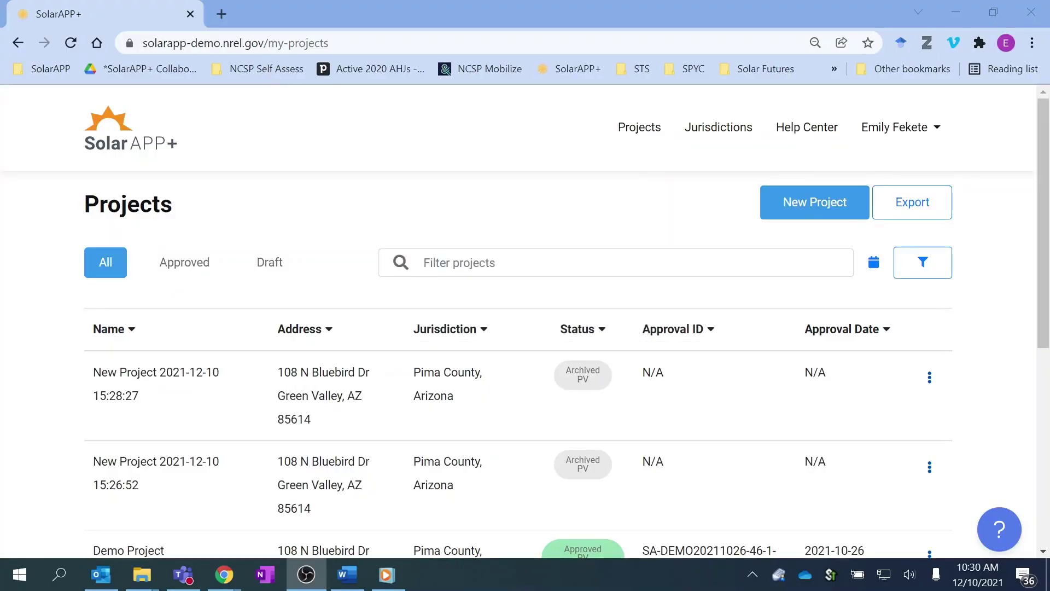
- Start a new permit project and accept the suggested address for '108 n b'
click(845, 220)
scroll(427, 278, down, 1)
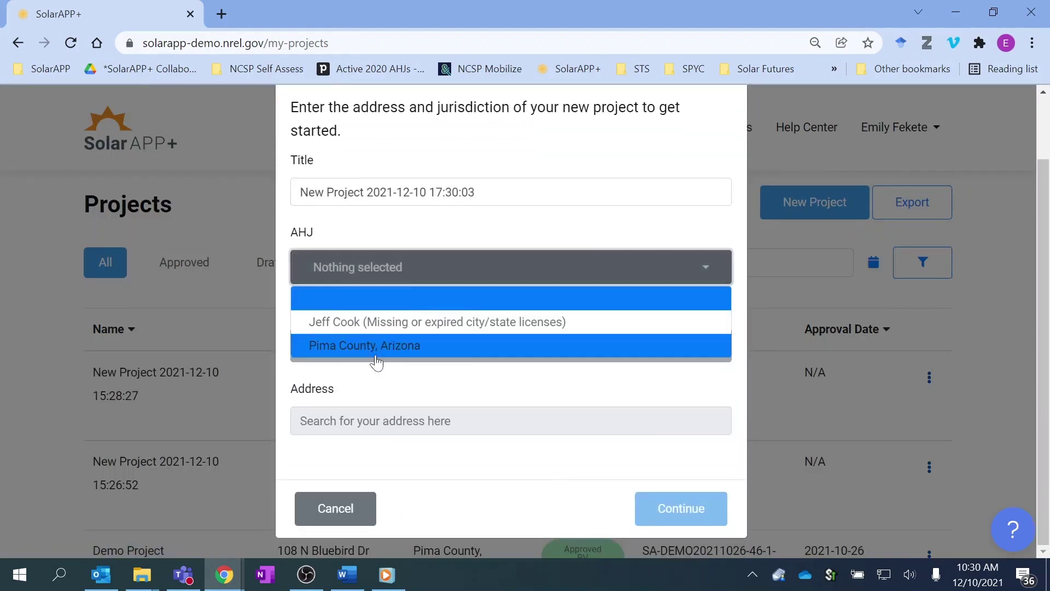
text(108 n b)
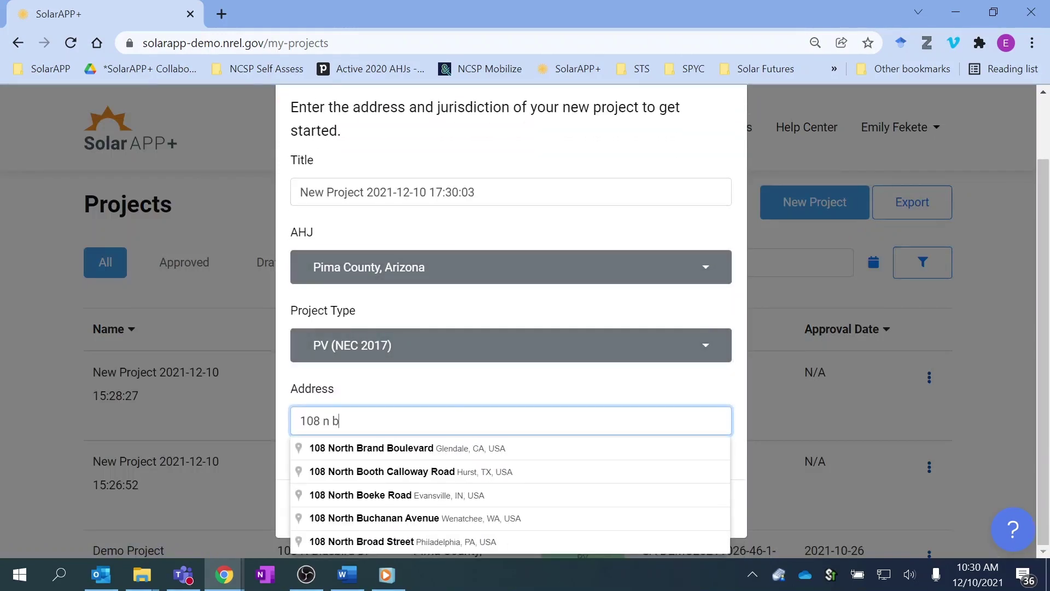
key(Down)
key(Down)
key(Return)
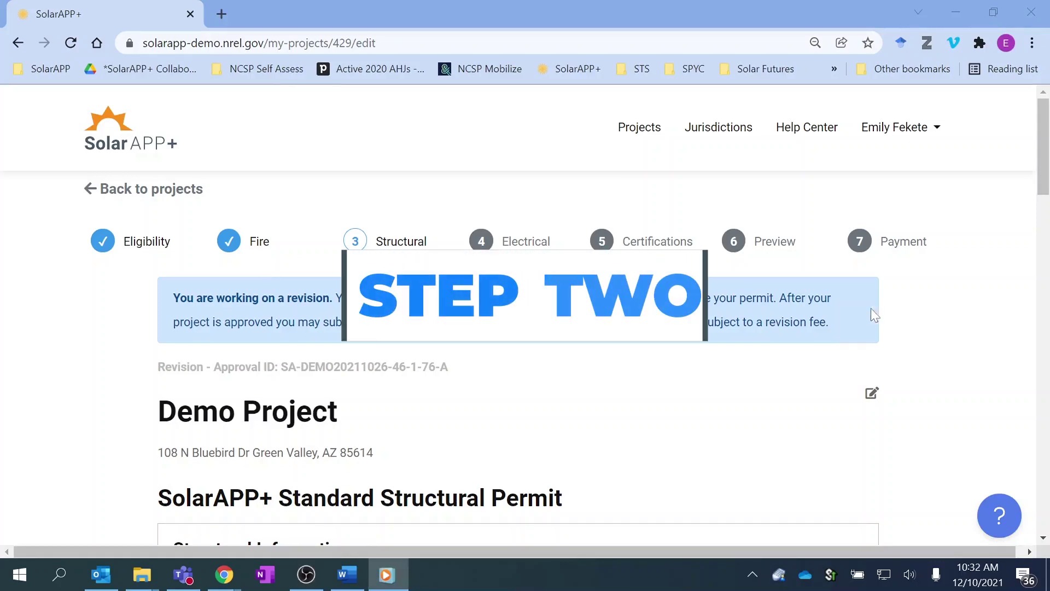
- Move past the Structural page and review the Electrical page
scroll(774, 347, down, 8)
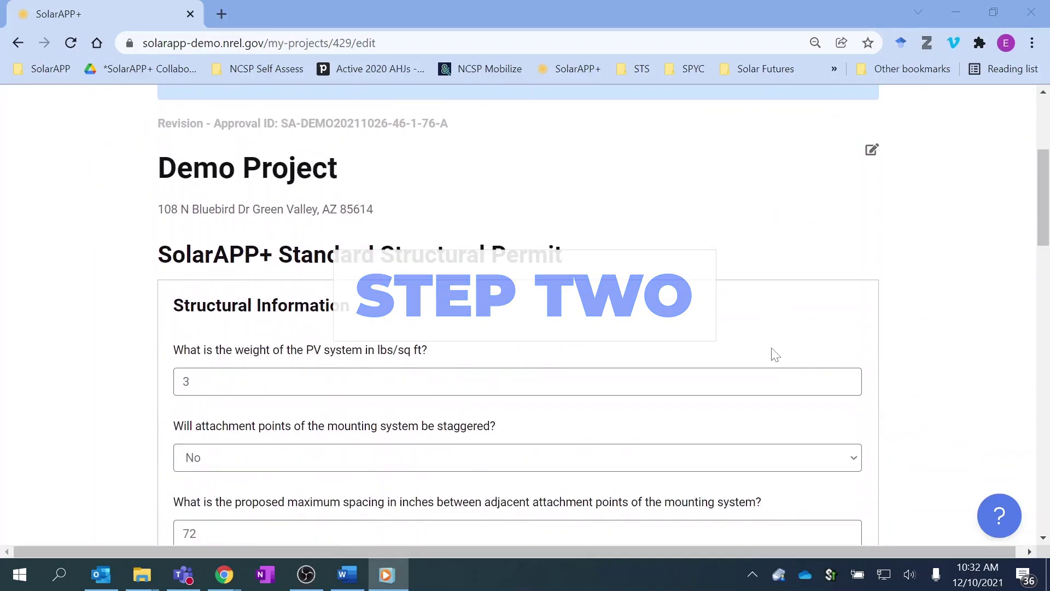
scroll(816, 378, down, 12)
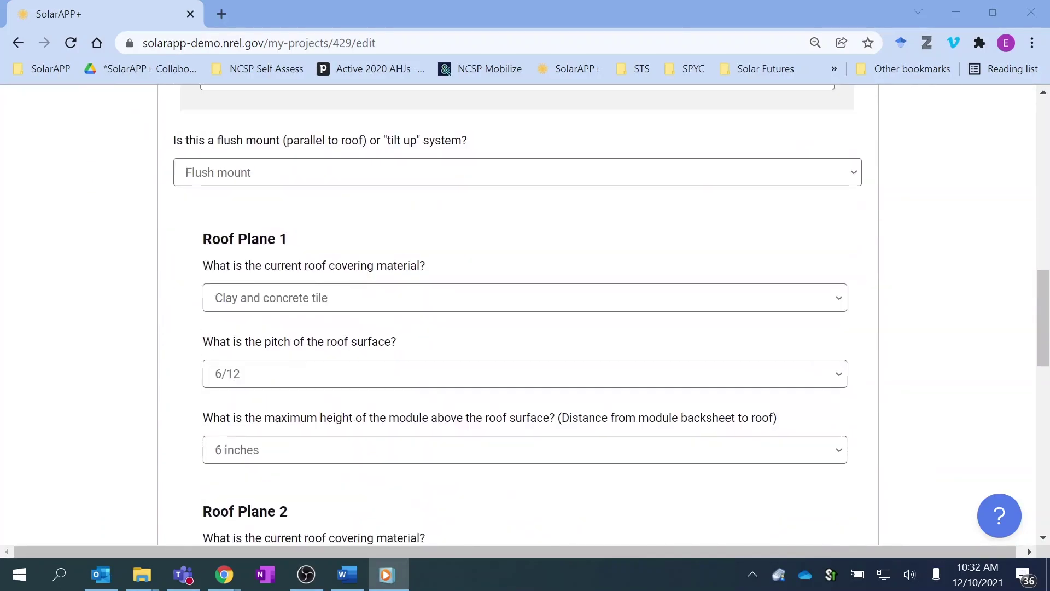
scroll(875, 389, down, 10)
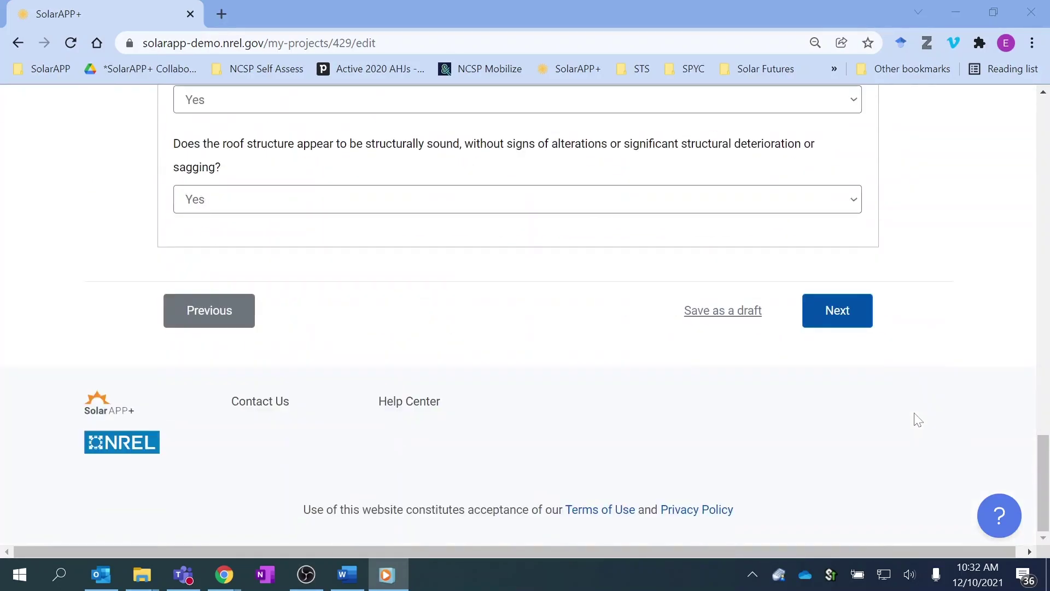
click(854, 322)
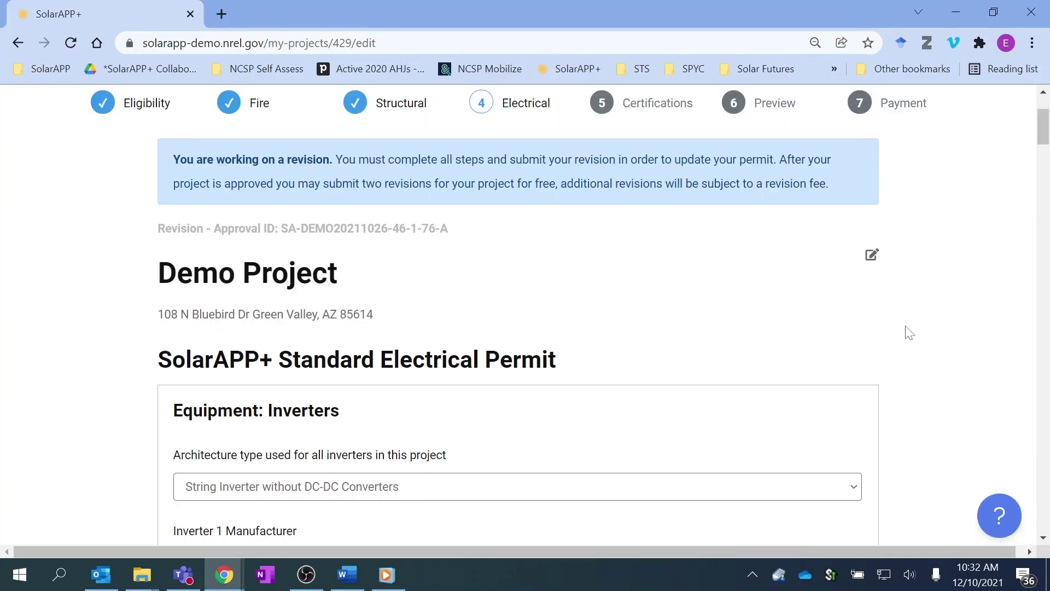
scroll(910, 333, down, 2)
scroll(908, 332, down, 5)
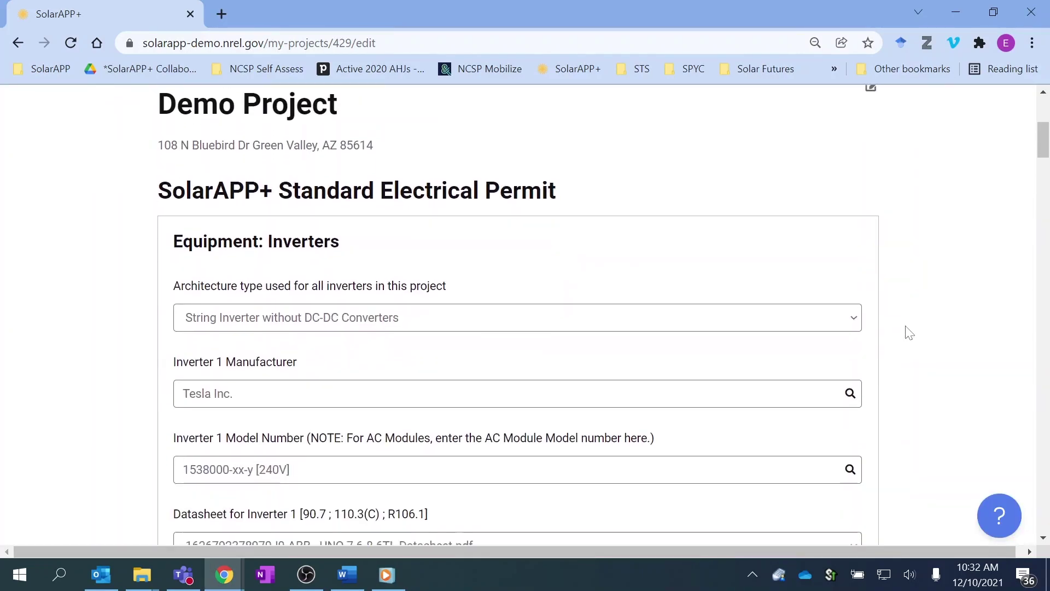
scroll(924, 336, down, 3)
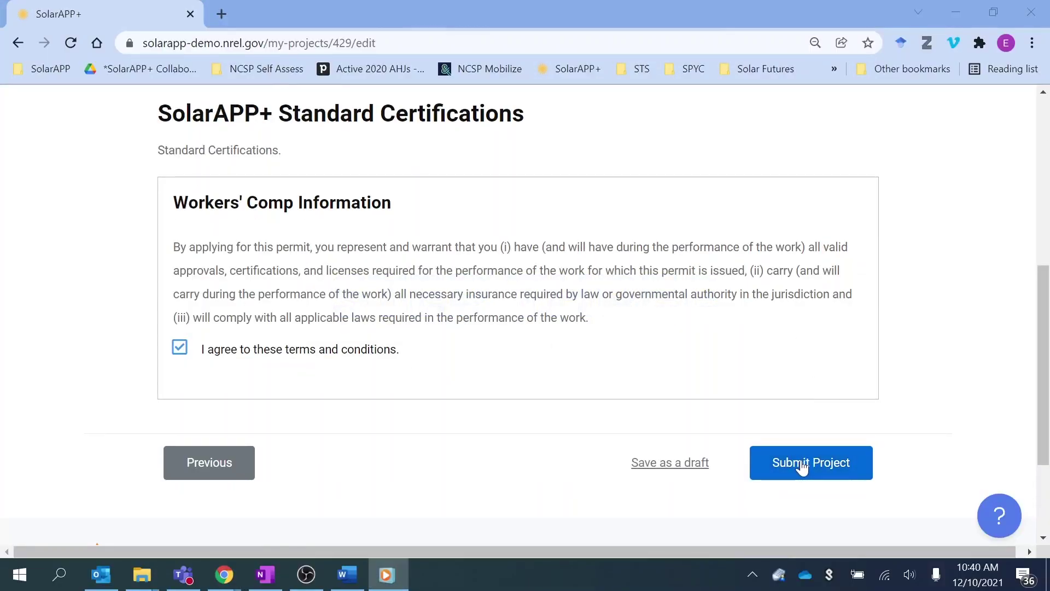
- Submit the project revision and review its Inspection Checklist preview
click(802, 466)
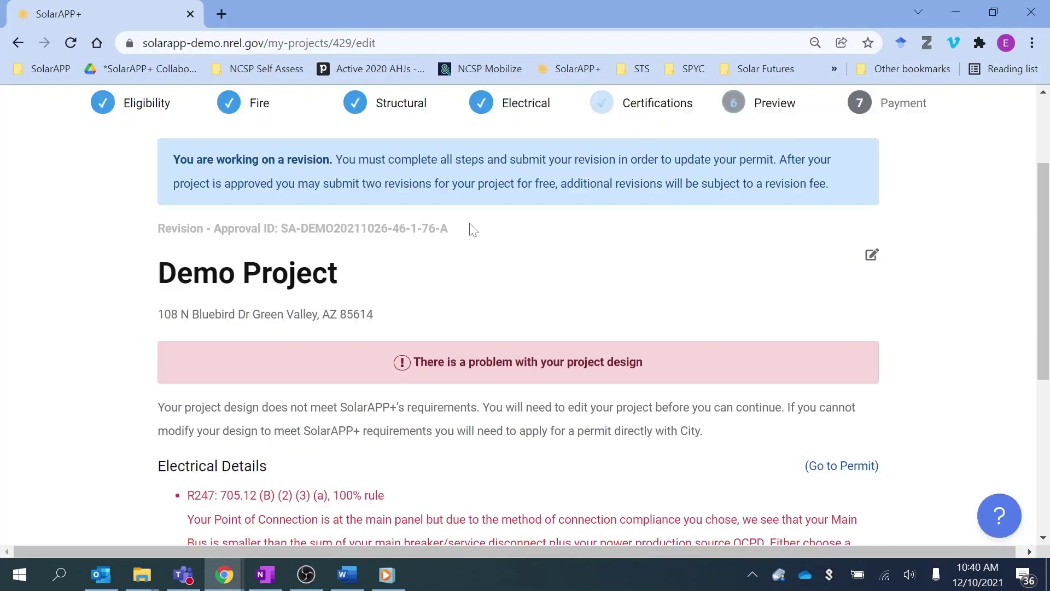
scroll(895, 279, down, 3)
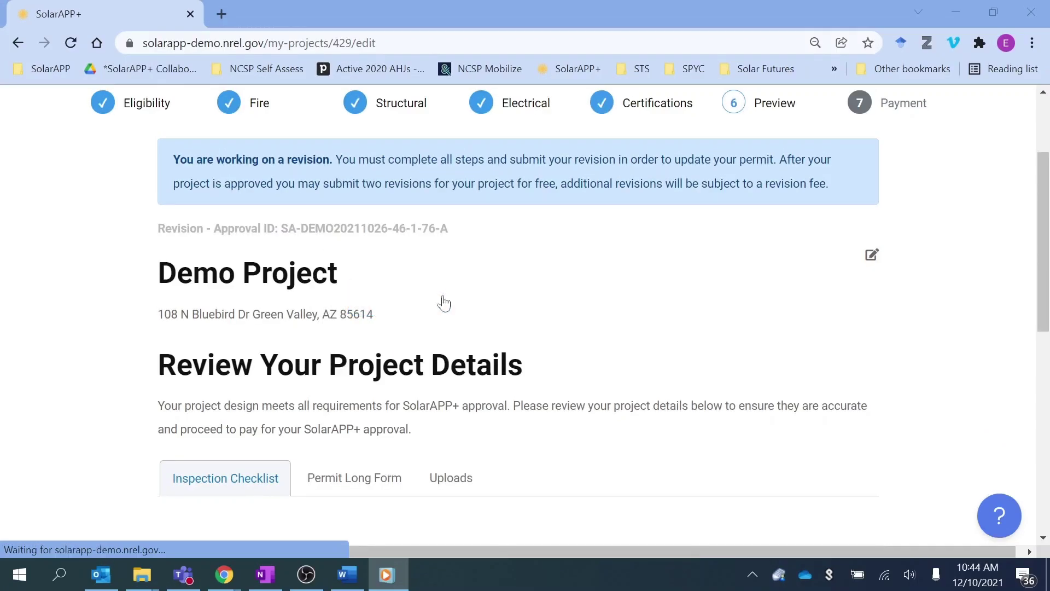
scroll(708, 354, down, 3)
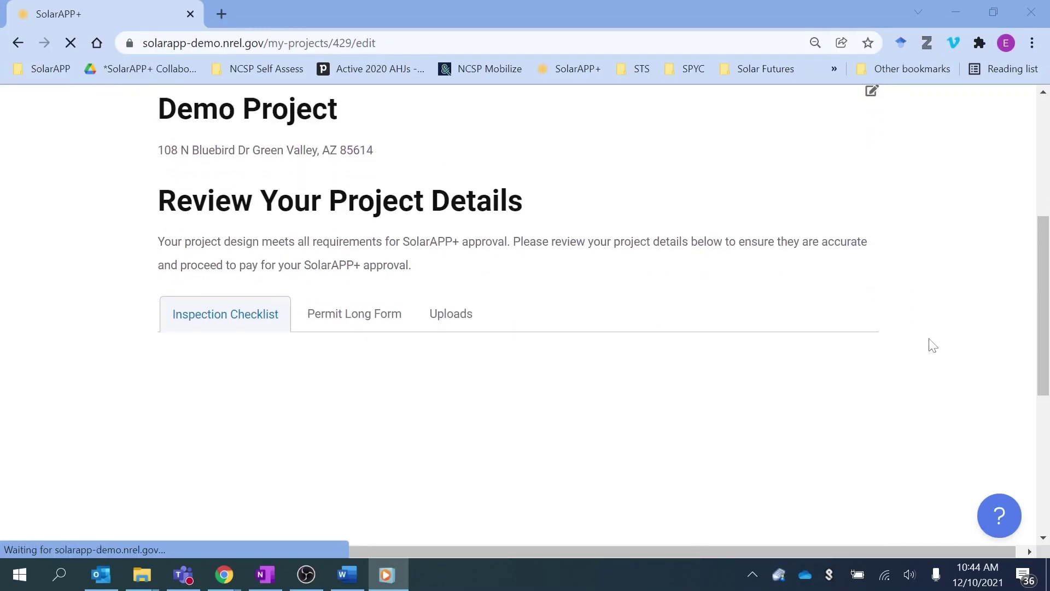
scroll(944, 349, down, 5)
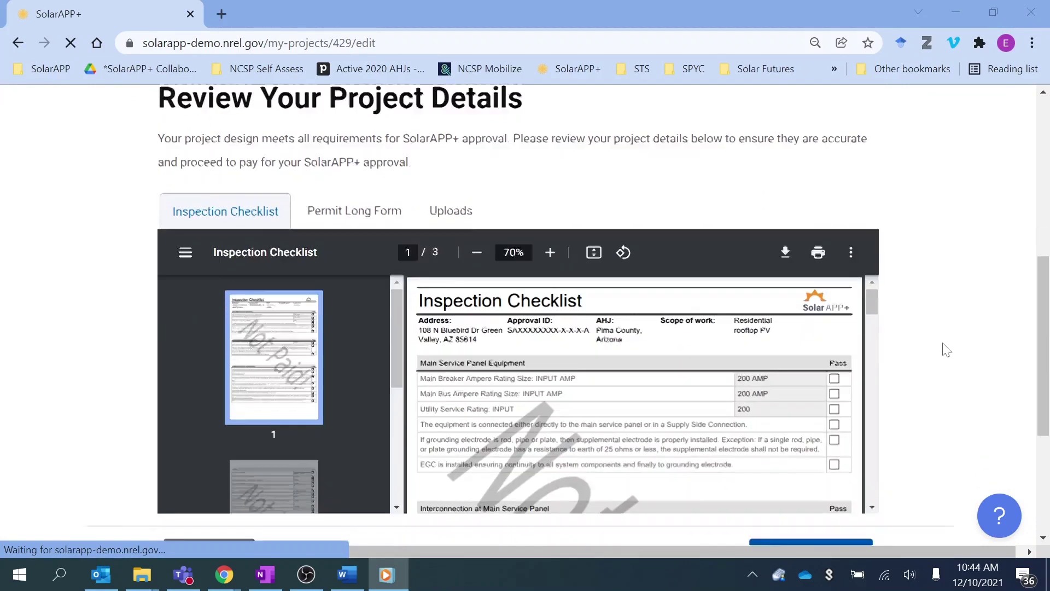
- Pay for the revision using a free credit
click(792, 430)
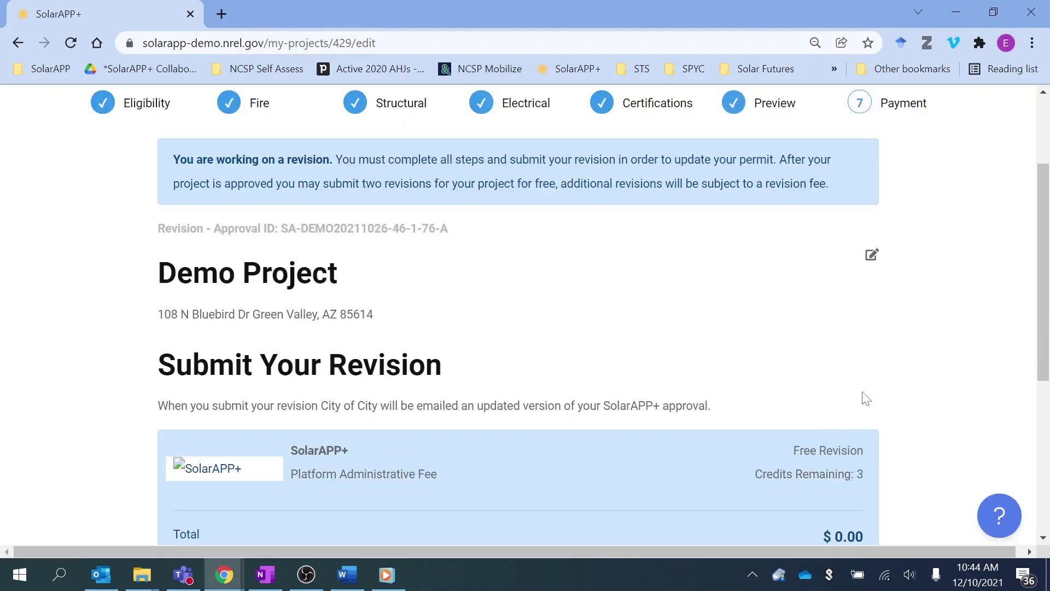
scroll(965, 343, down, 2)
scroll(969, 344, down, 2)
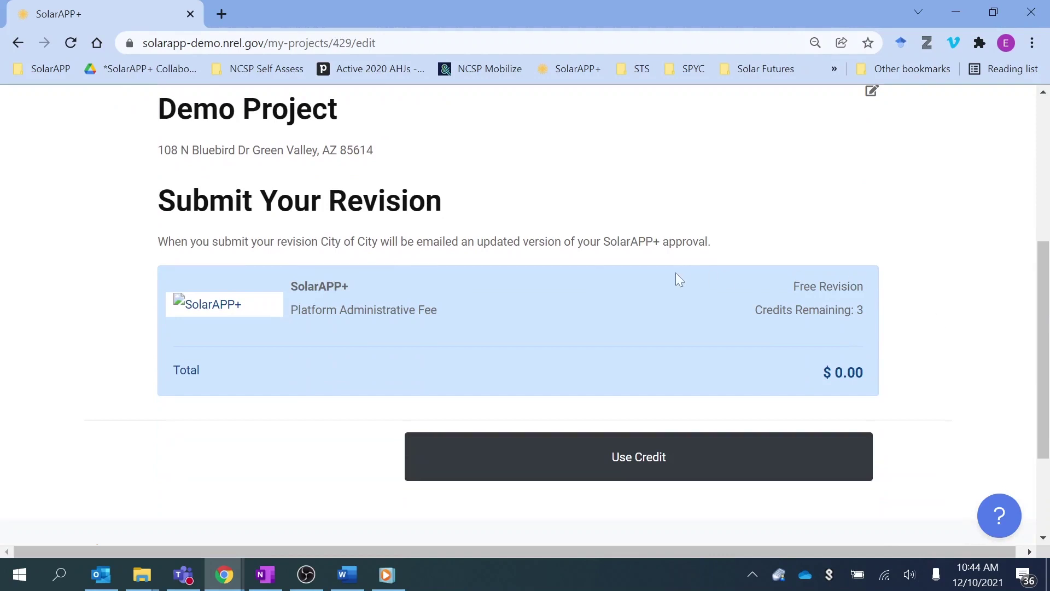
click(637, 466)
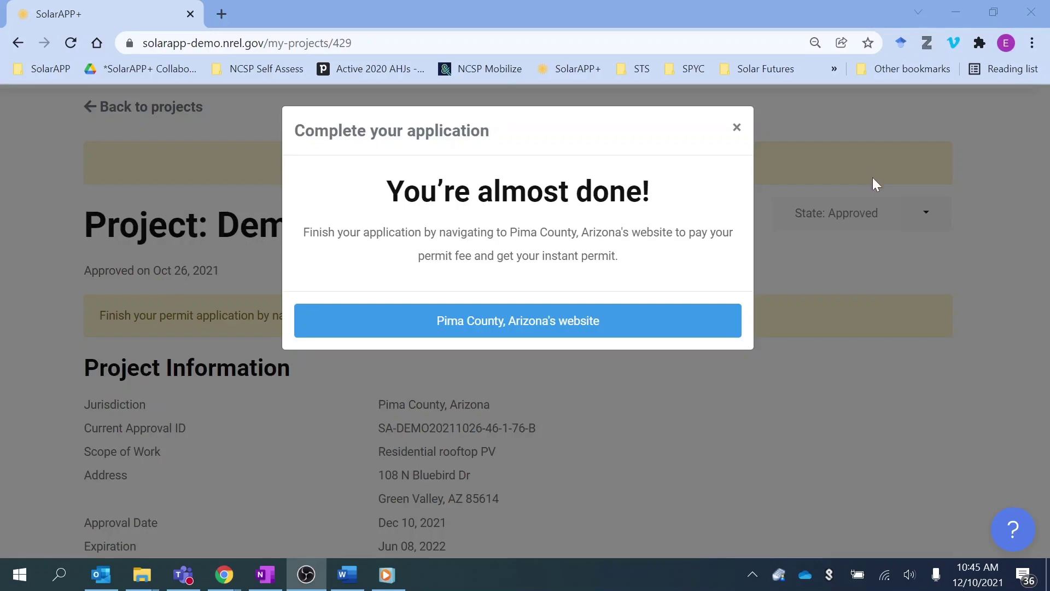
- Dismiss the almost-done notice, then download and open the approval document PDF
click(736, 127)
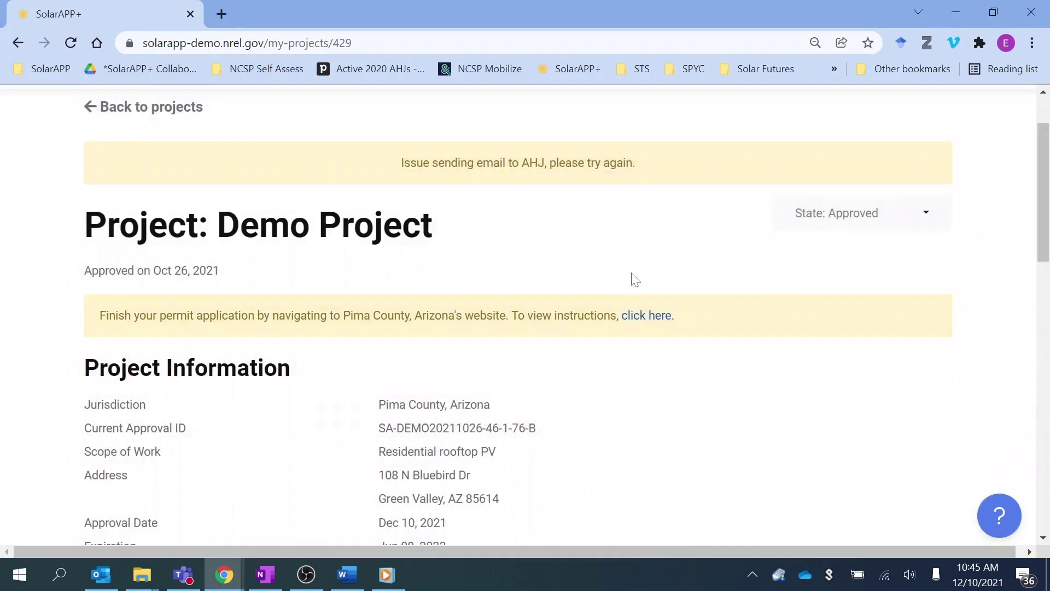
scroll(634, 281, down, 3)
scroll(636, 284, down, 5)
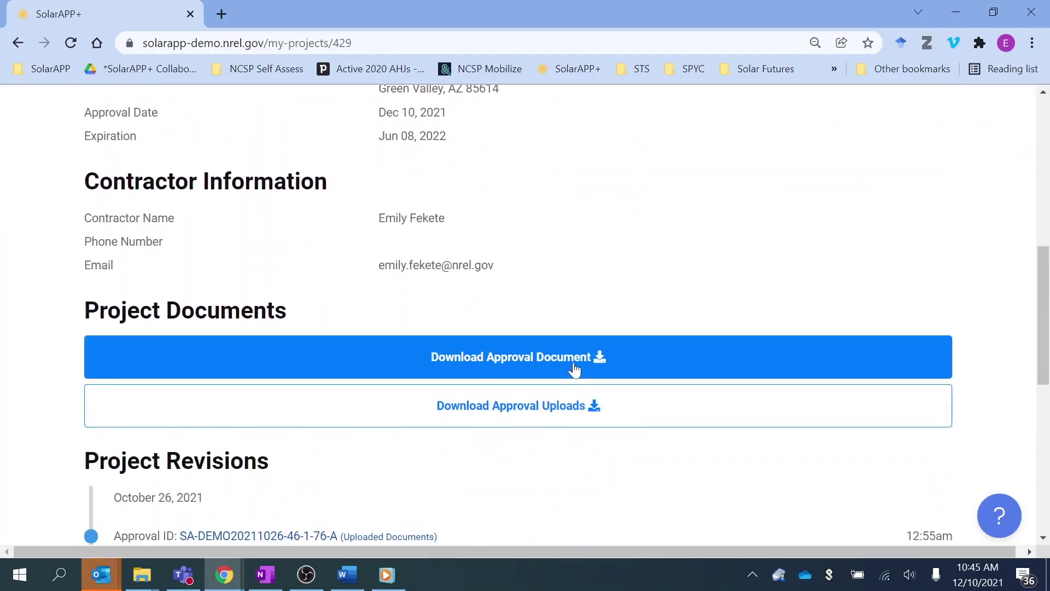
click(542, 368)
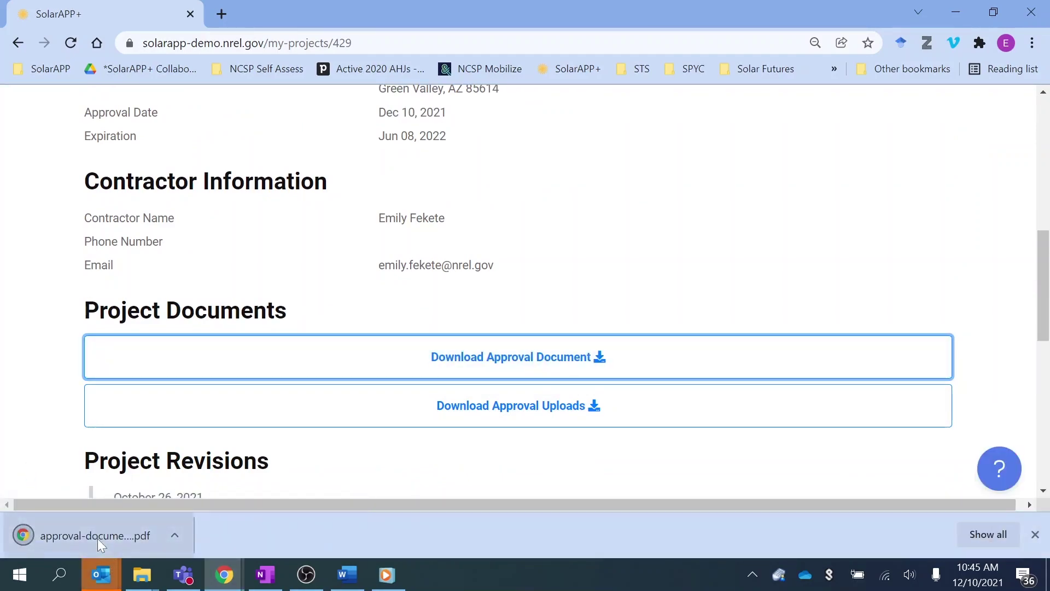
click(97, 539)
scroll(928, 235, down, 4)
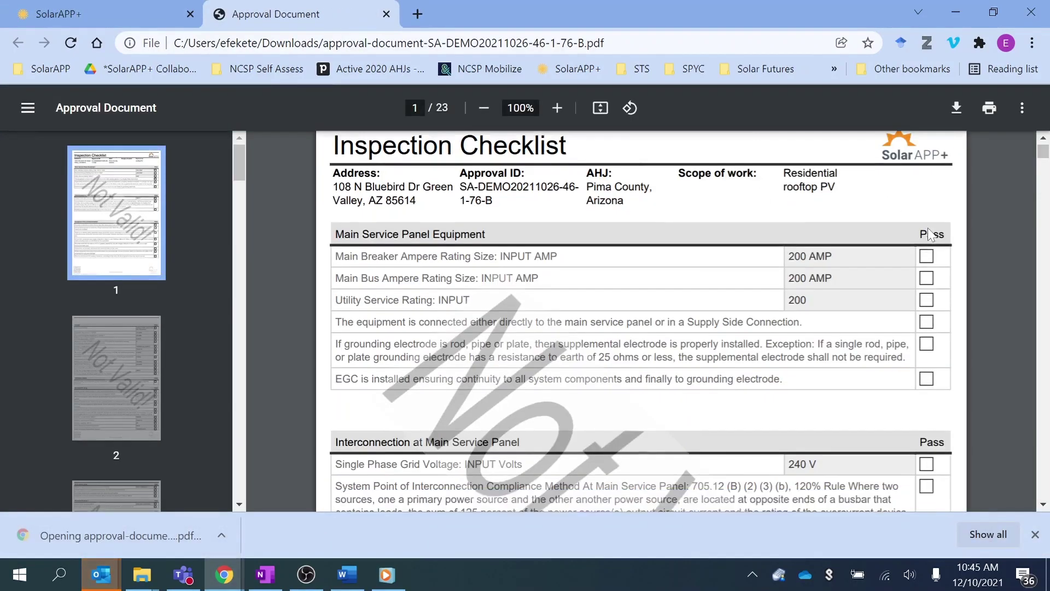